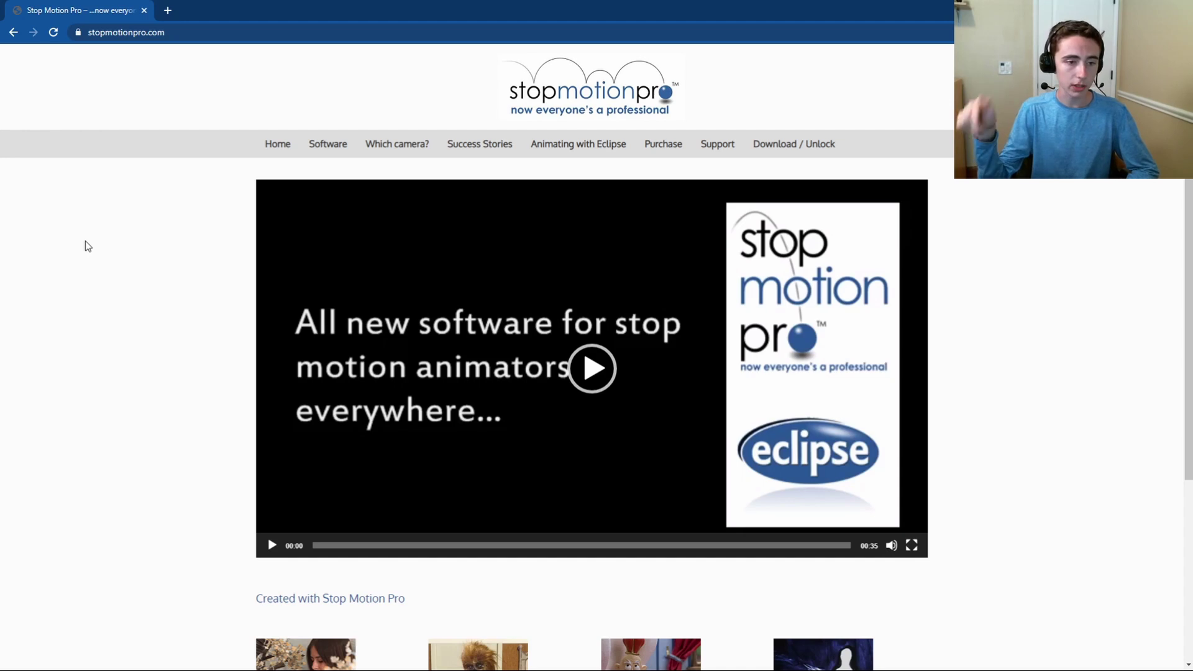
# Open the Online Shop page from the Purchase menu to view the Eclipse editions and prices
pyautogui.moveTo(659, 153)
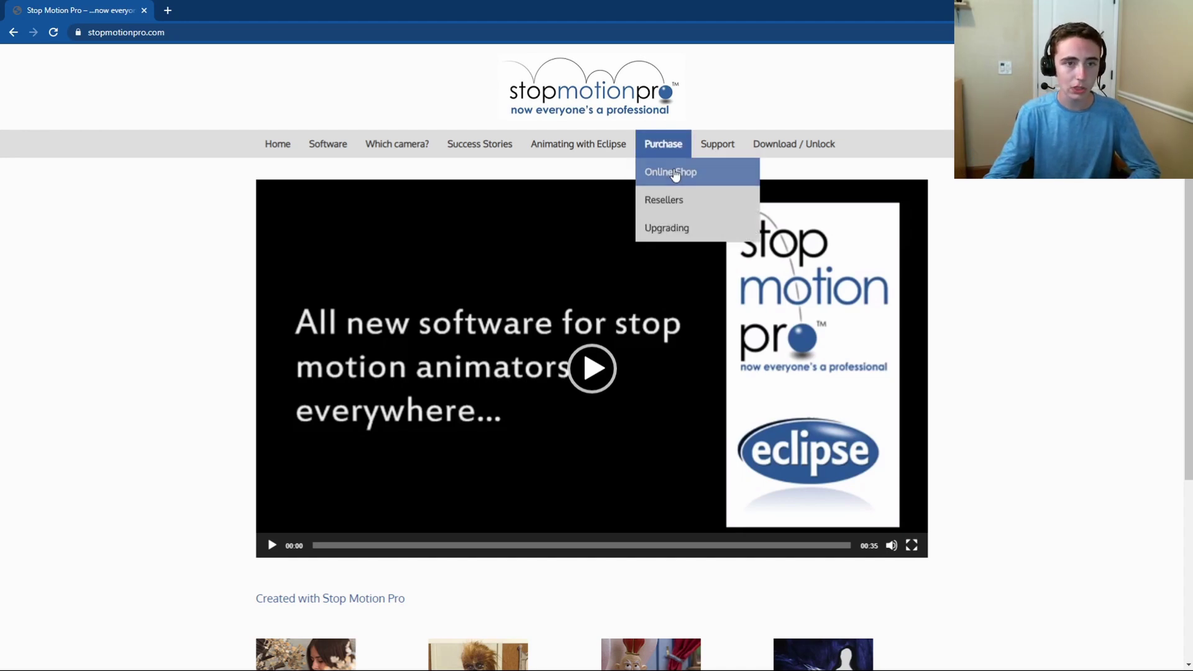
pyautogui.click(675, 173)
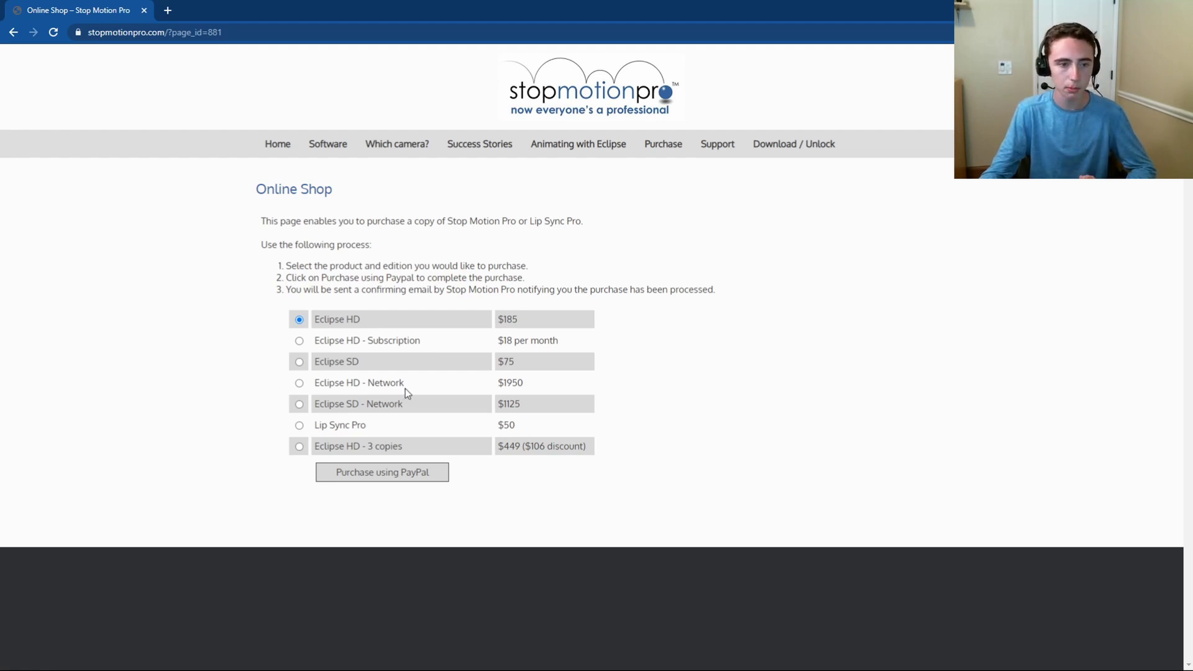
# View the System requirements page, then go to the free trial download page under Download / Unlock
pyautogui.moveTo(727, 149)
pyautogui.click(703, 169)
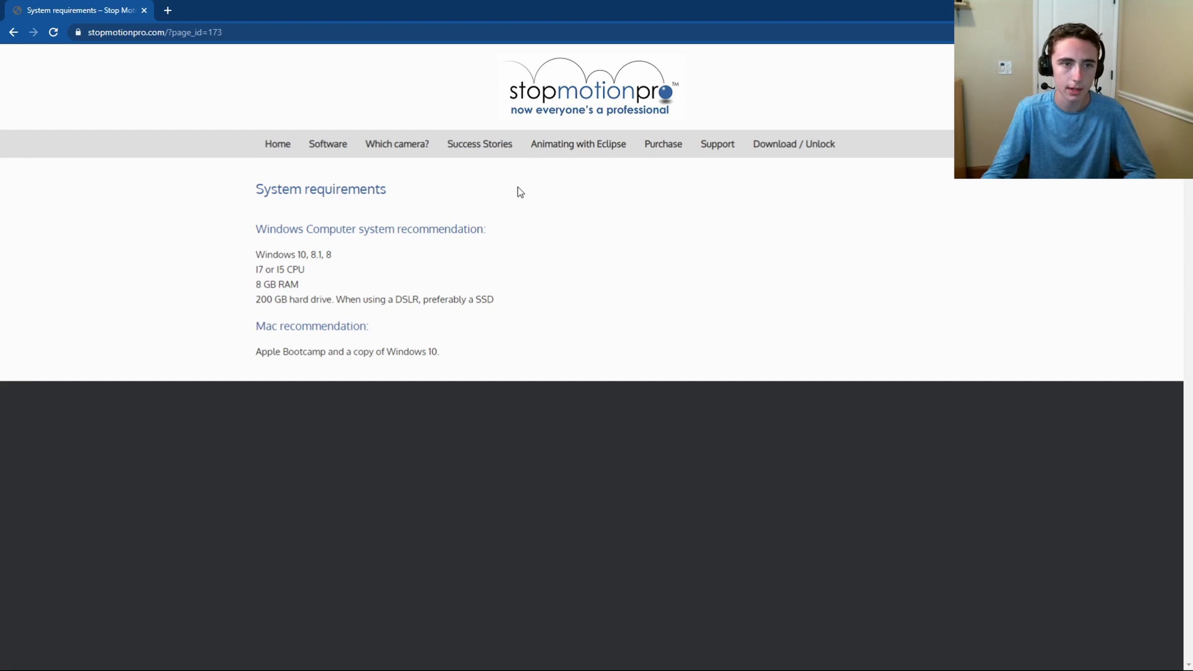
pyautogui.moveTo(670, 154)
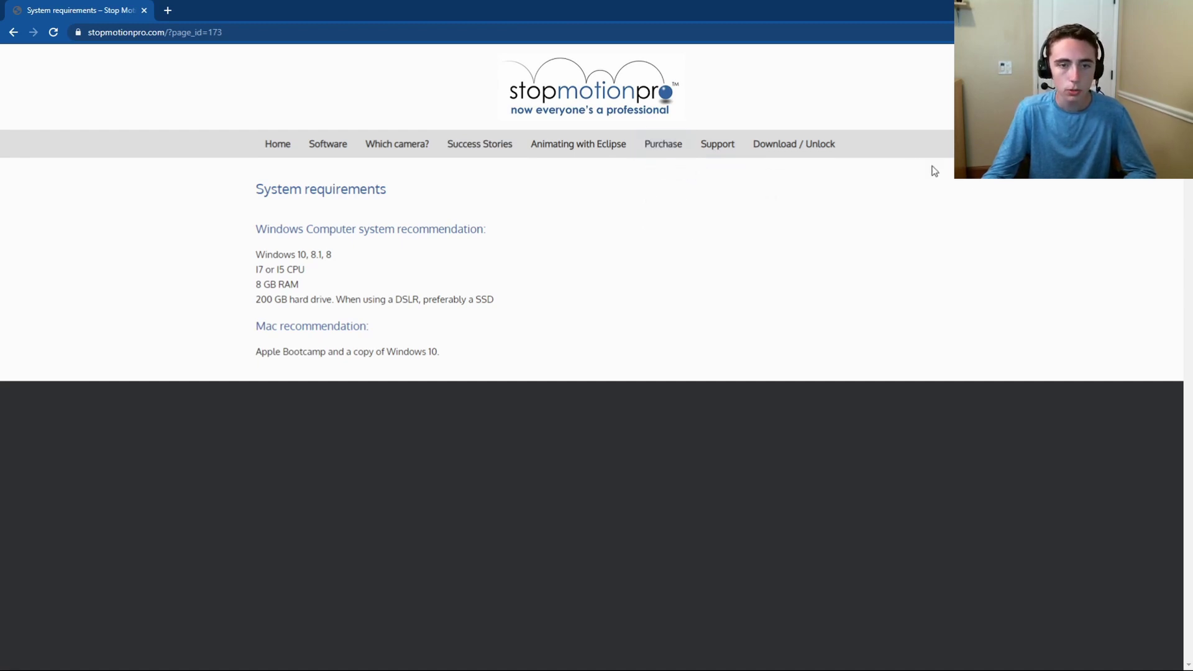
pyautogui.click(815, 150)
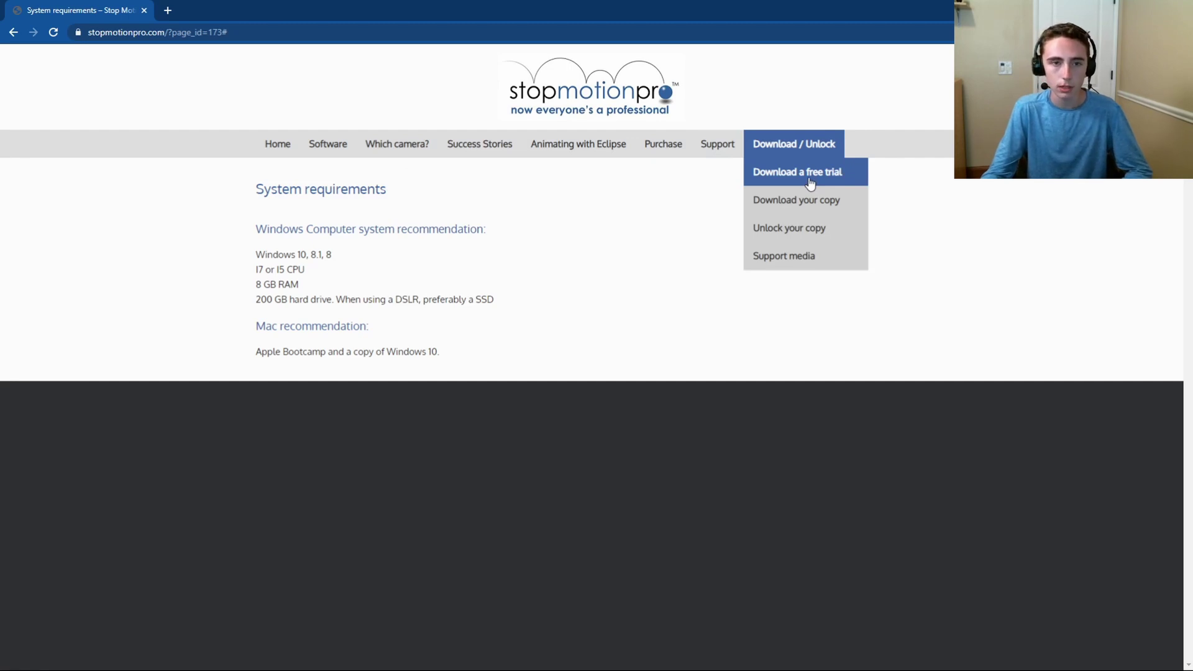
pyautogui.click(810, 182)
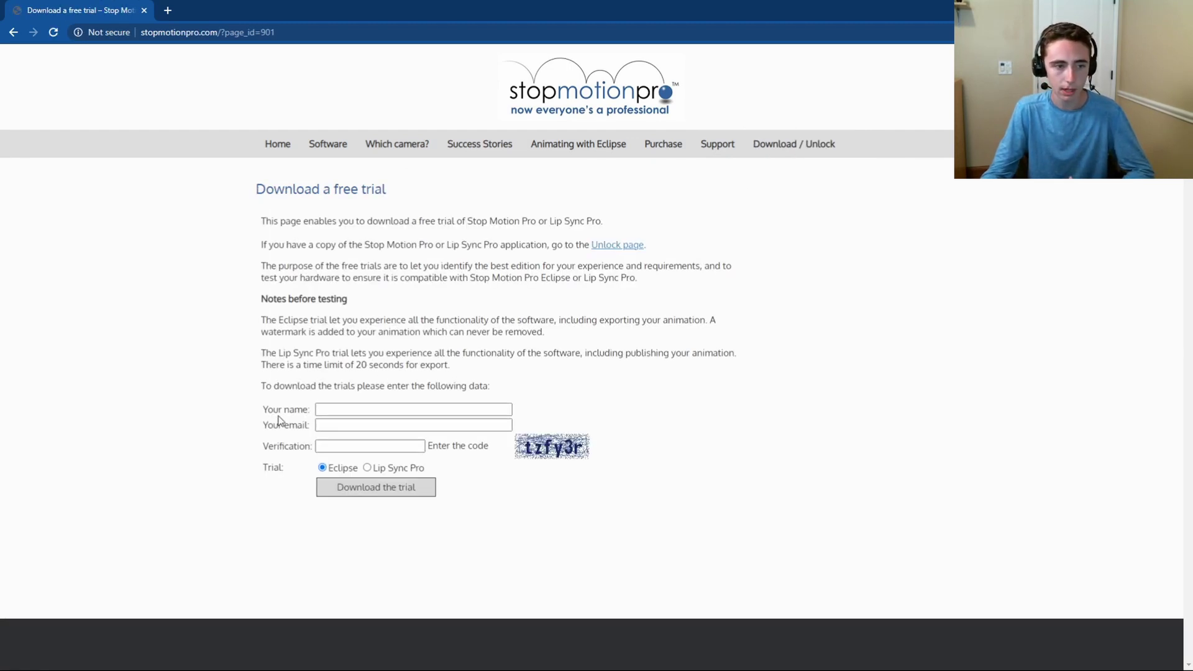
# Go to the Download your copy page from the Download / Unlock menu
pyautogui.moveTo(815, 144)
pyautogui.click(814, 204)
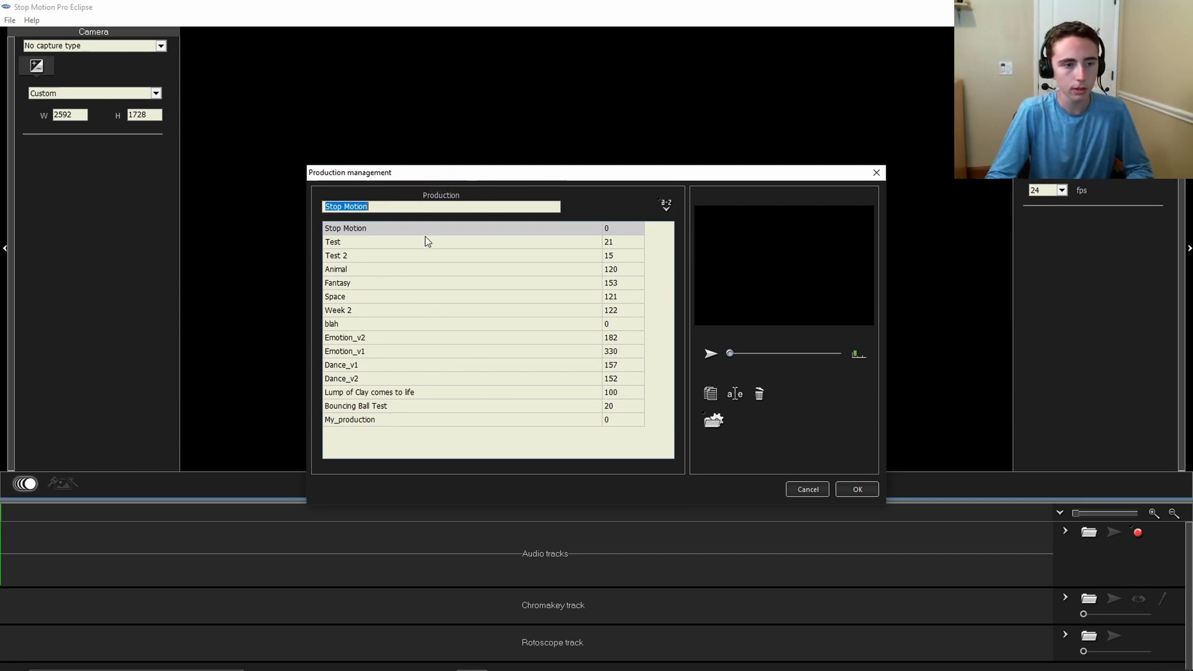
# Preview the Test production, then select and open the Stop Motion production instead
pyautogui.click(394, 241)
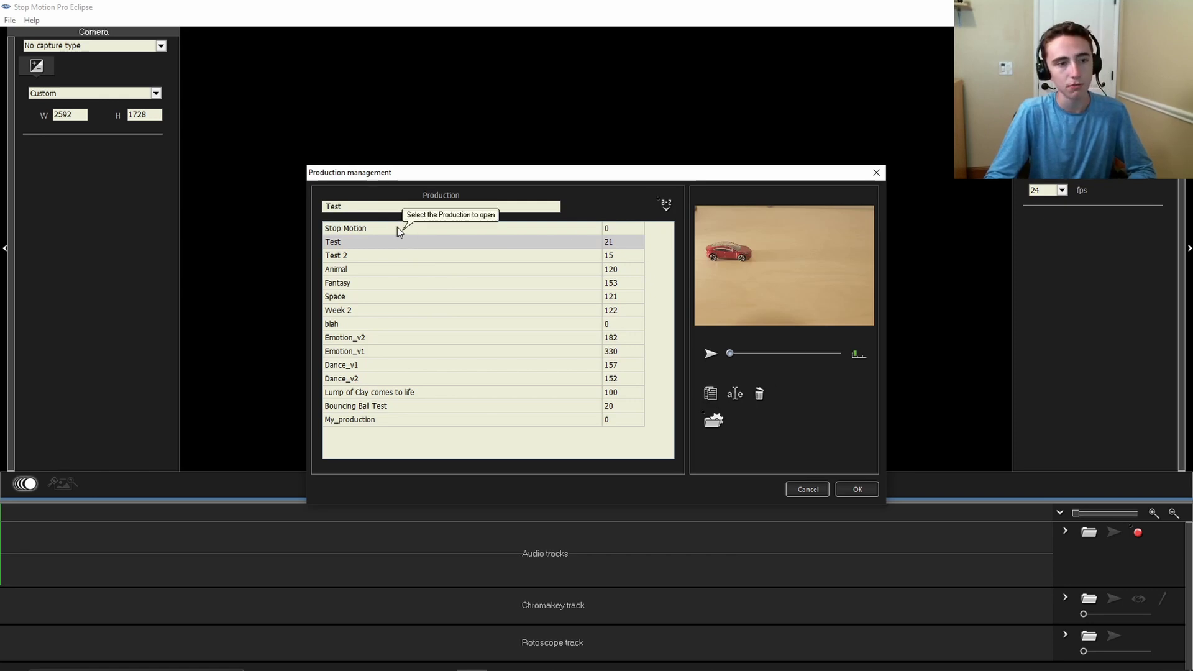
pyautogui.click(363, 229)
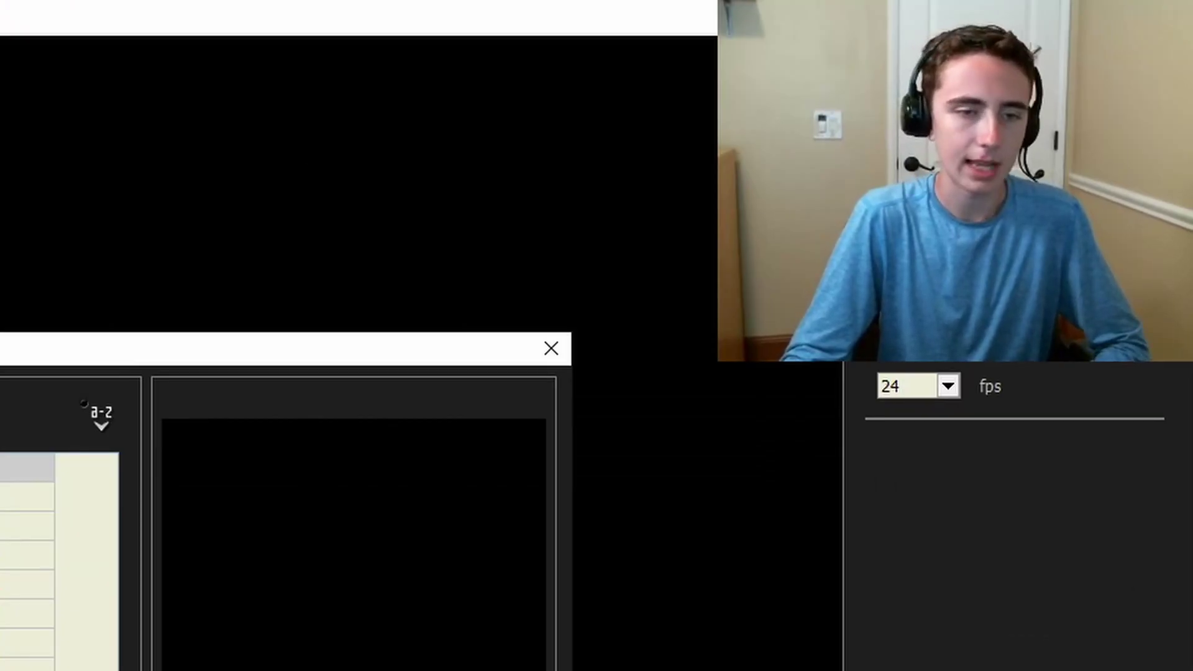
pyautogui.click(836, 453)
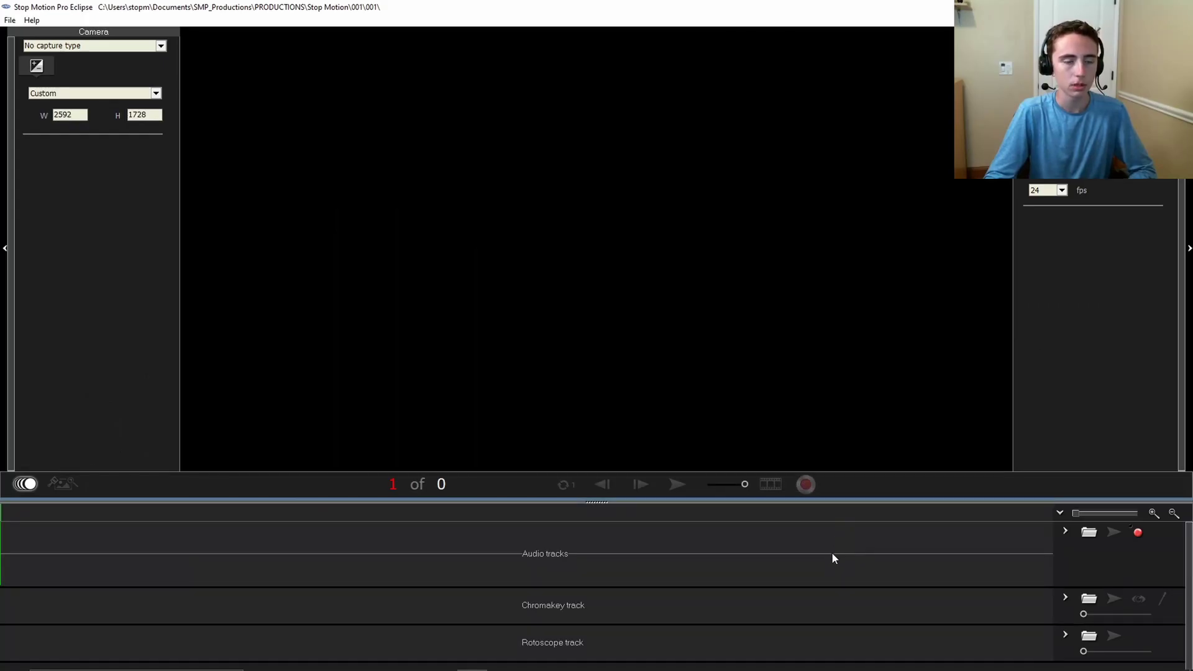
# Reopen the existing Stop Motion production from File > New or Open Production, after typing 'Test 3'
pyautogui.click(9, 20)
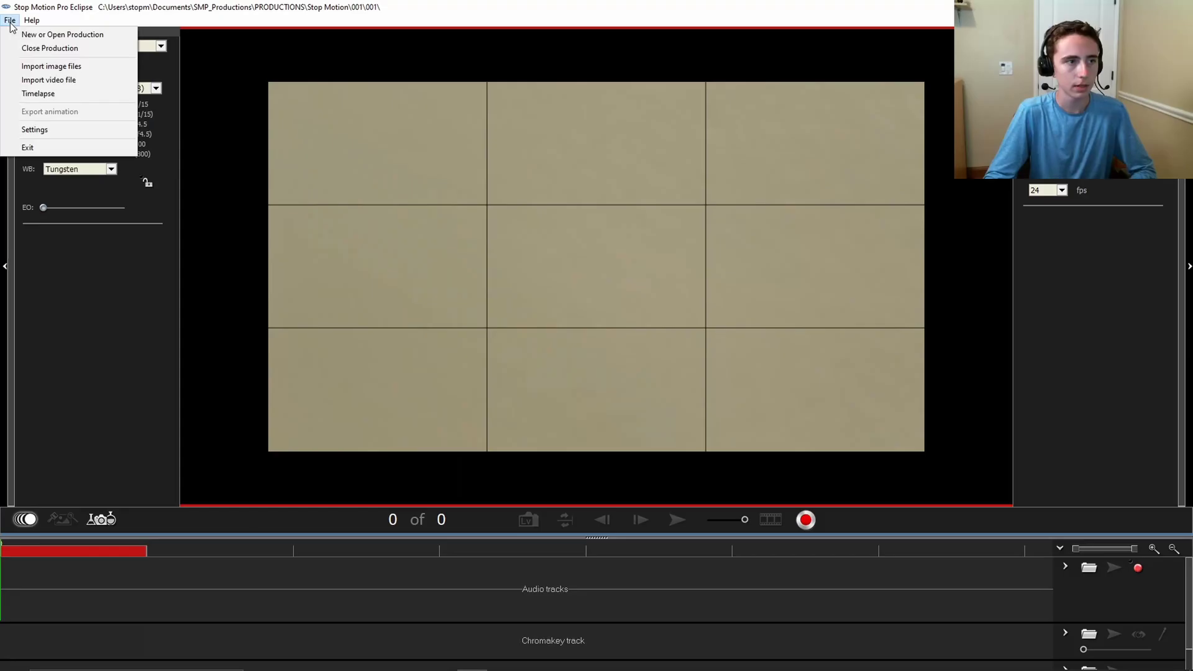
pyautogui.click(39, 36)
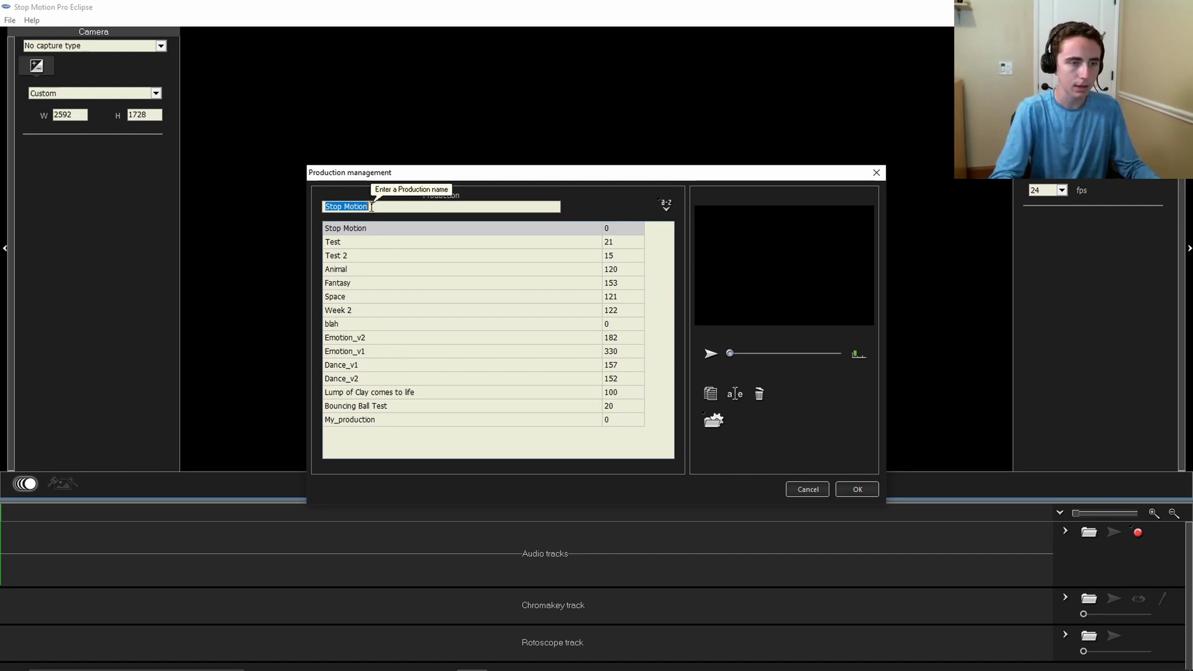
pyautogui.write('Test 3')
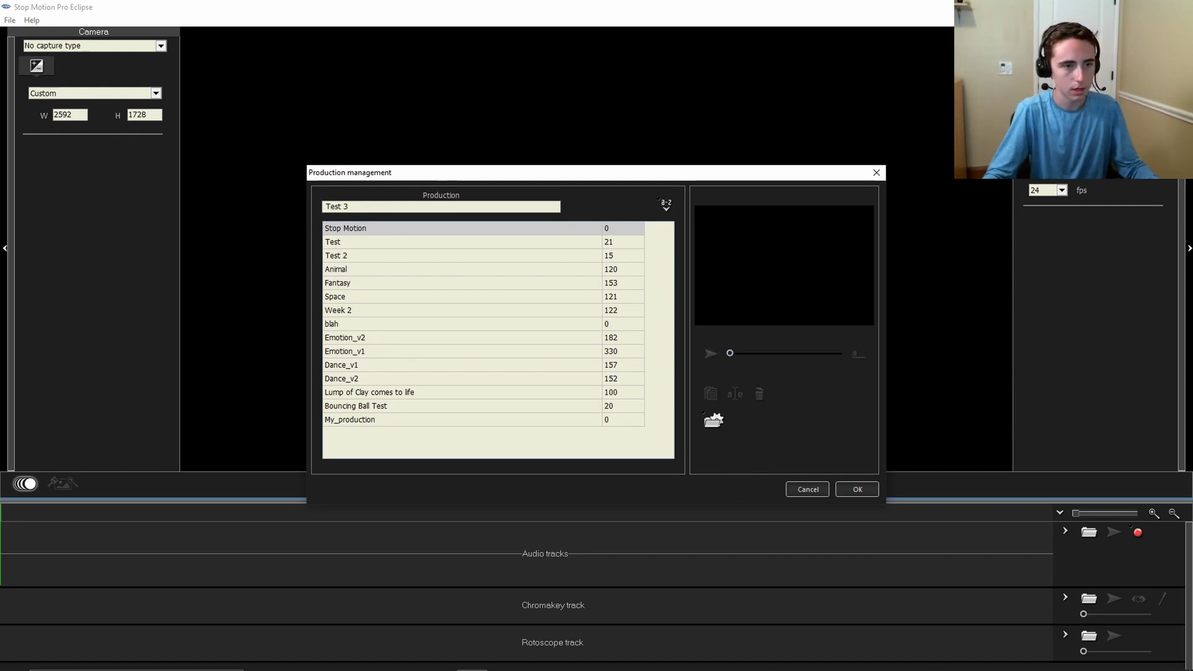
pyautogui.click(498, 229)
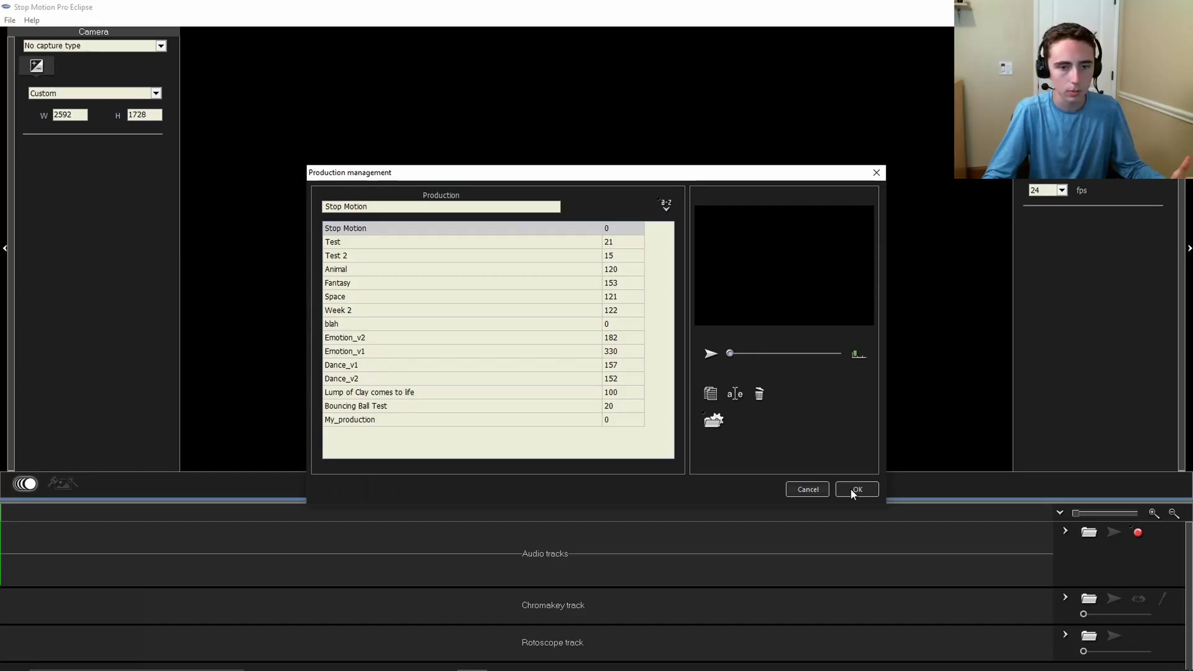
pyautogui.click(856, 489)
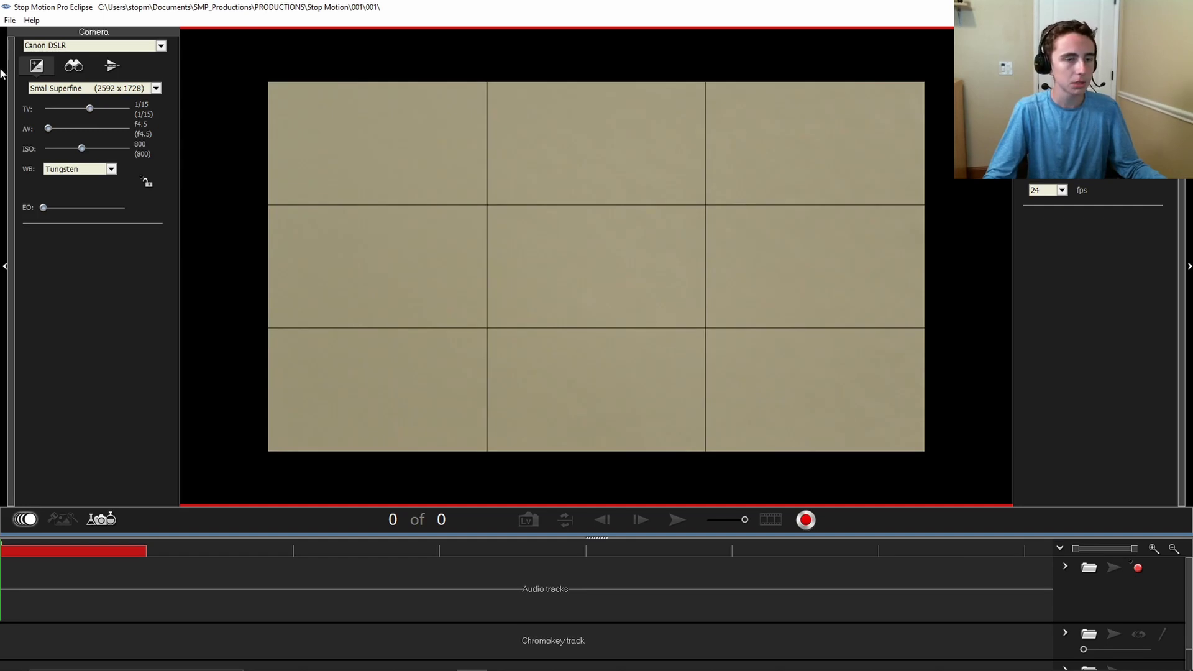
# Switch the capture type to No capture type, then to Canon DSLR to bring up live view
pyautogui.click(93, 47)
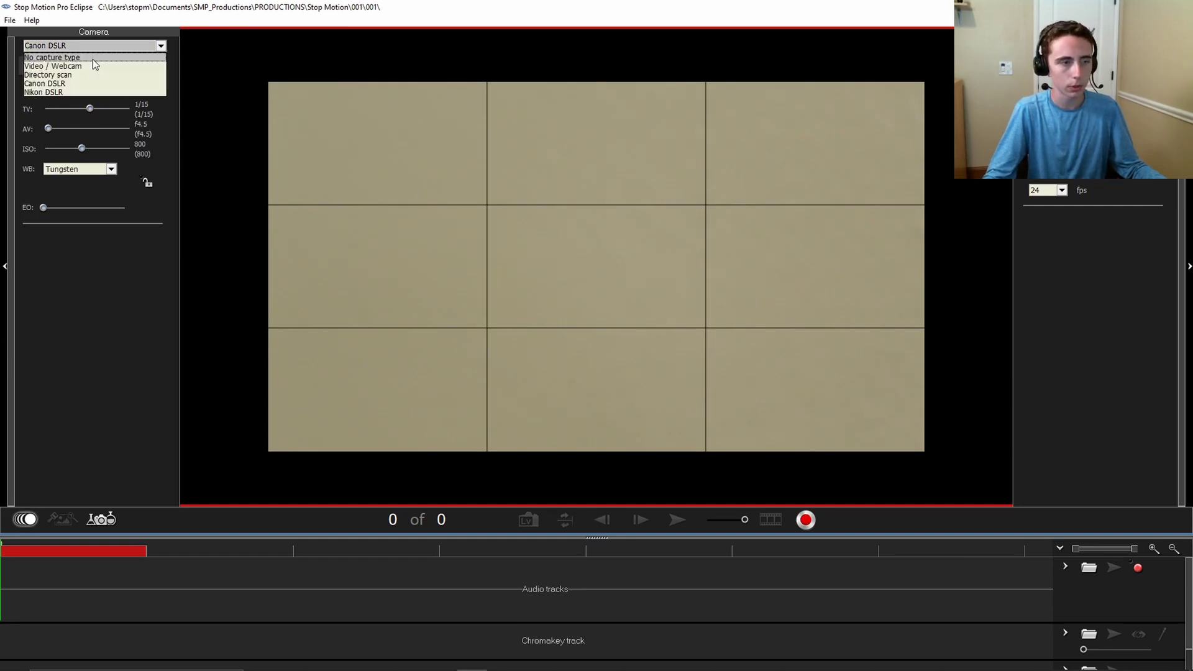
pyautogui.click(92, 58)
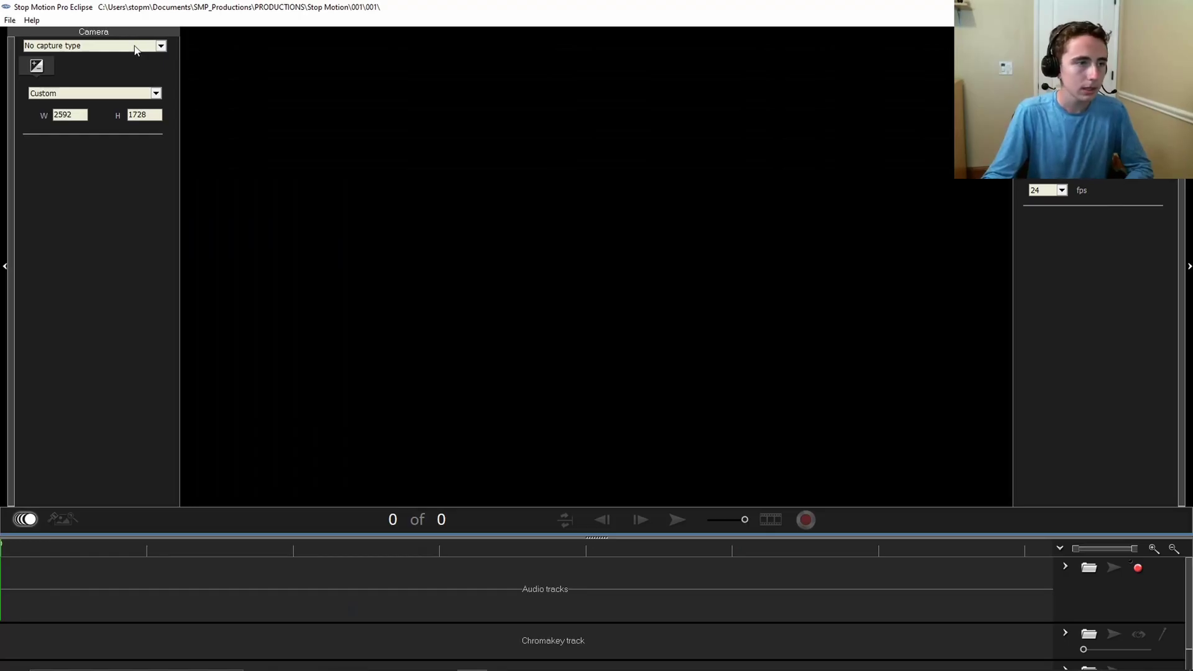
pyautogui.click(133, 46)
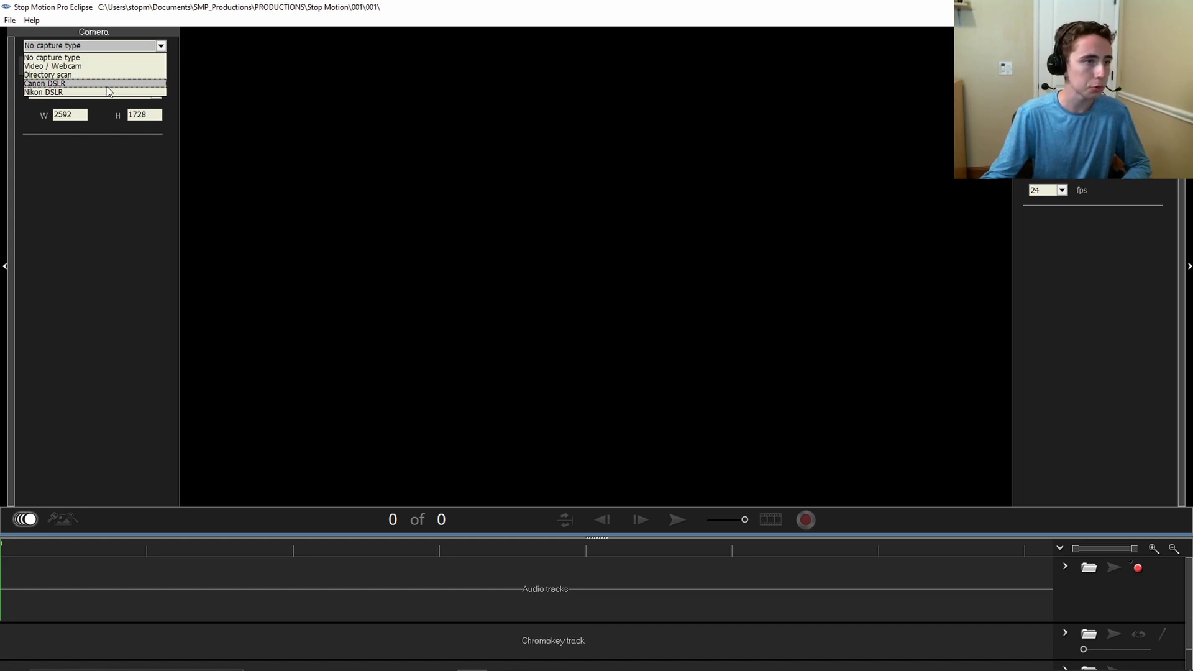
pyautogui.click(106, 85)
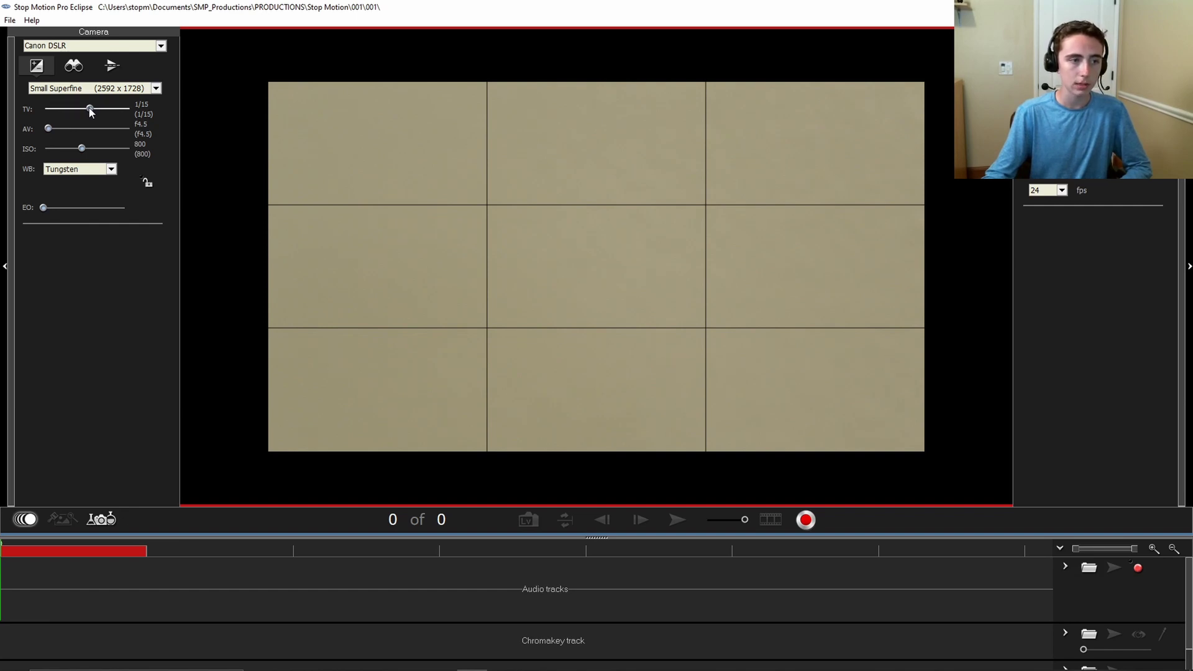
pyautogui.moveTo(65, 109); pyautogui.dragTo(147, 117)
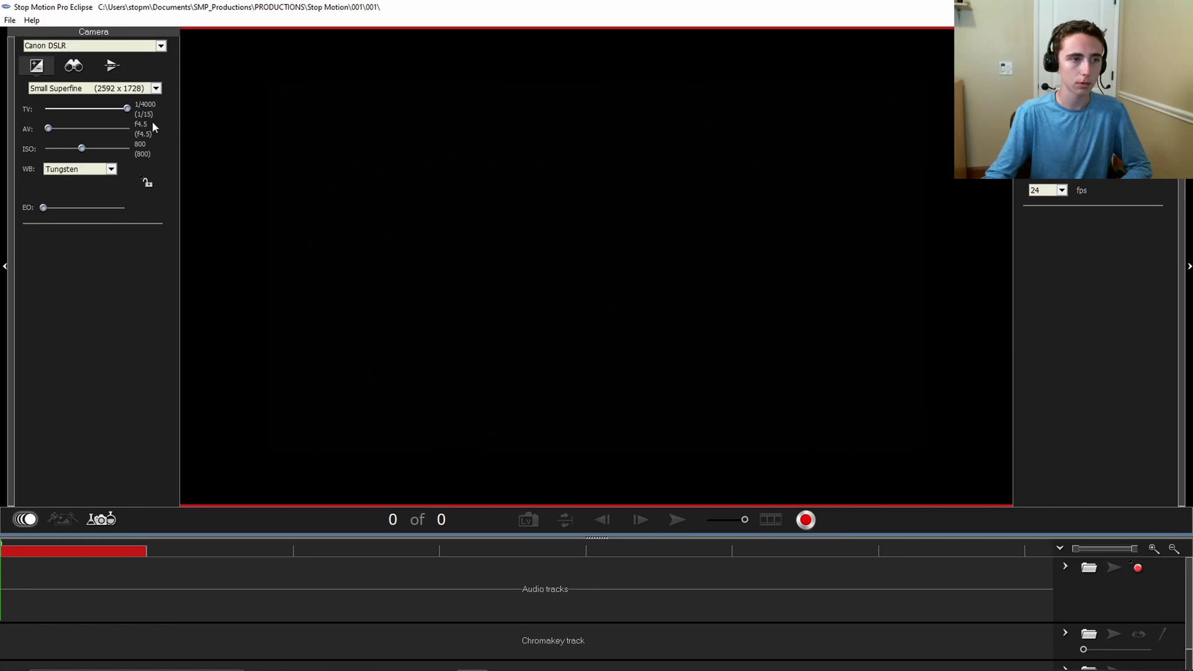
pyautogui.moveTo(106, 108); pyautogui.dragTo(91, 111)
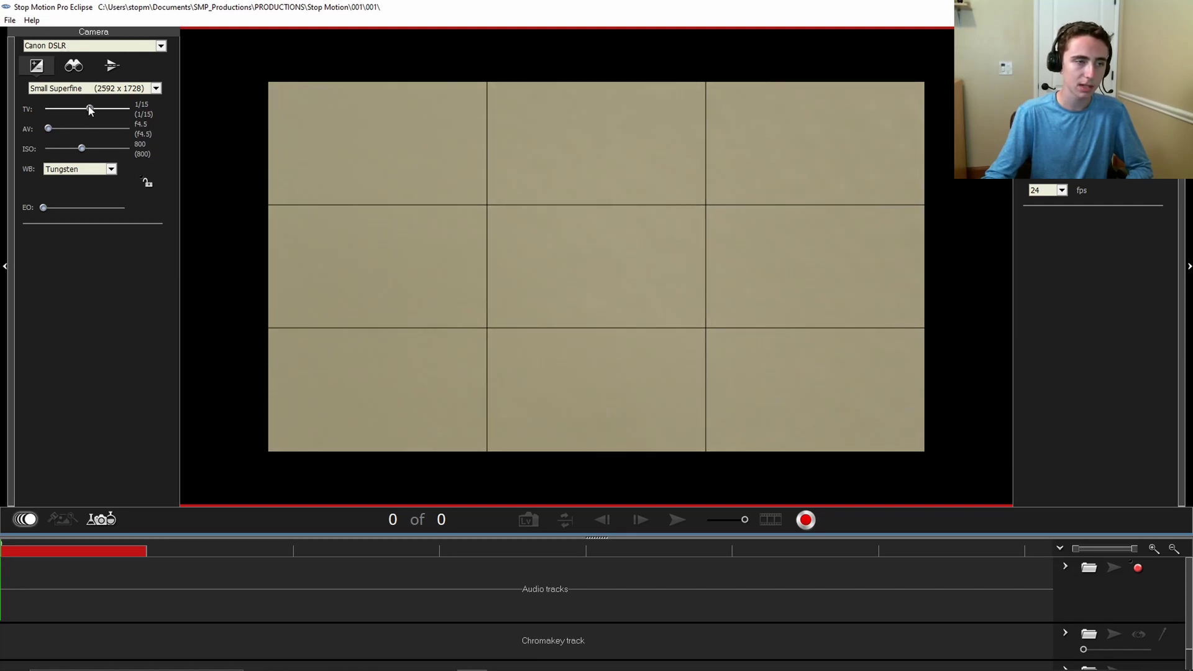
pyautogui.click(48, 128)
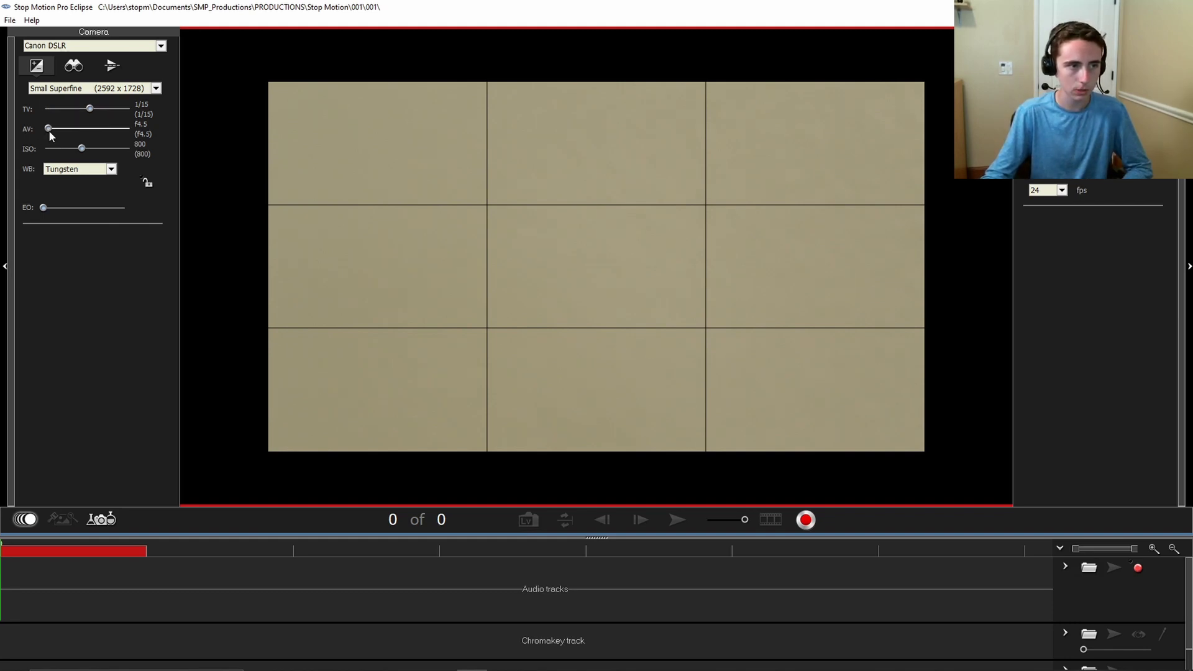
pyautogui.moveTo(59, 128); pyautogui.dragTo(20, 126)
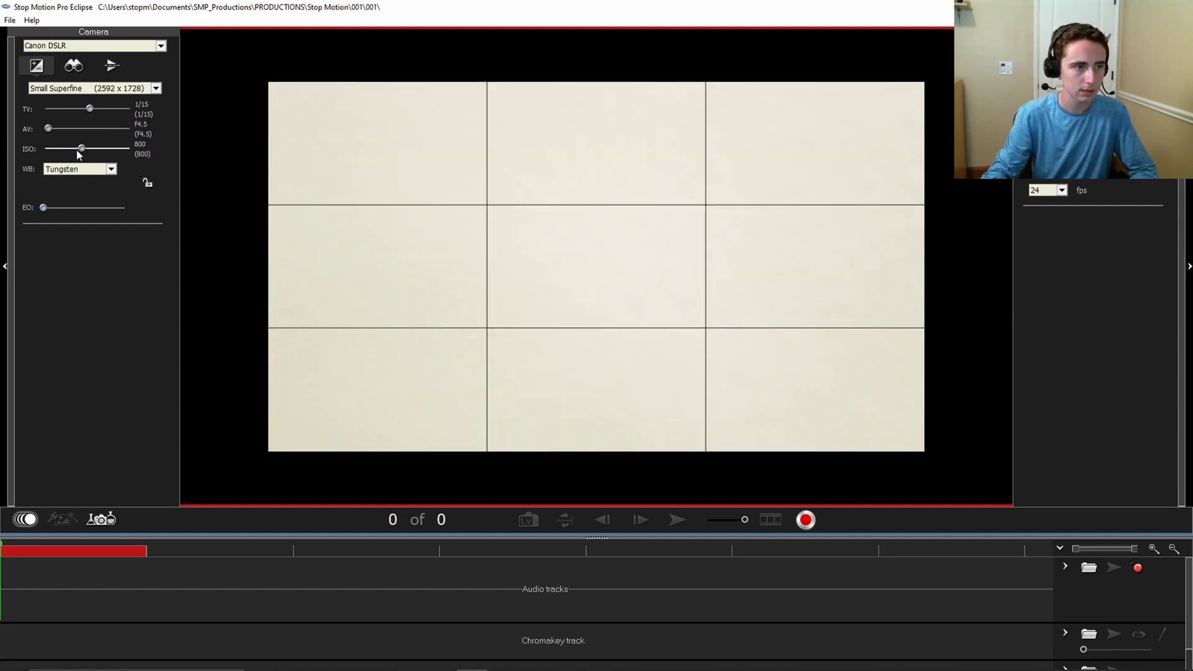
pyautogui.moveTo(80, 148); pyautogui.dragTo(46, 149)
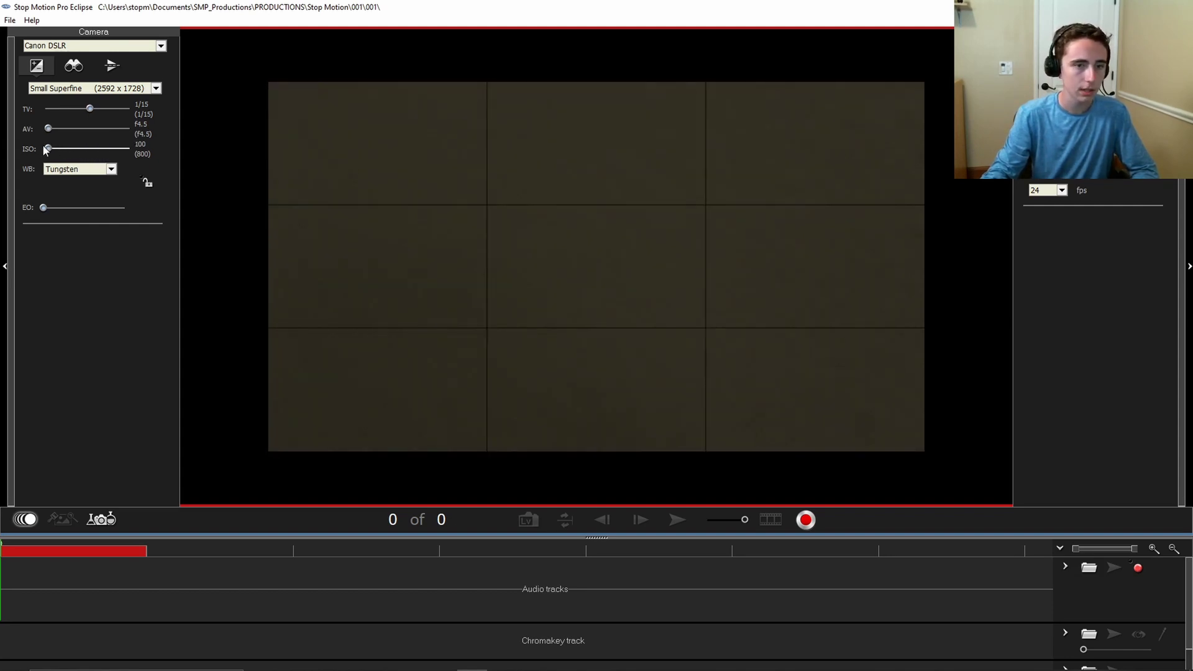
pyautogui.moveTo(46, 149); pyautogui.dragTo(86, 152)
pyautogui.moveTo(83, 151)
pyautogui.mouseDown()
pyautogui.moveTo(72, 152)
pyautogui.moveTo(81, 152)
pyautogui.mouseUp()
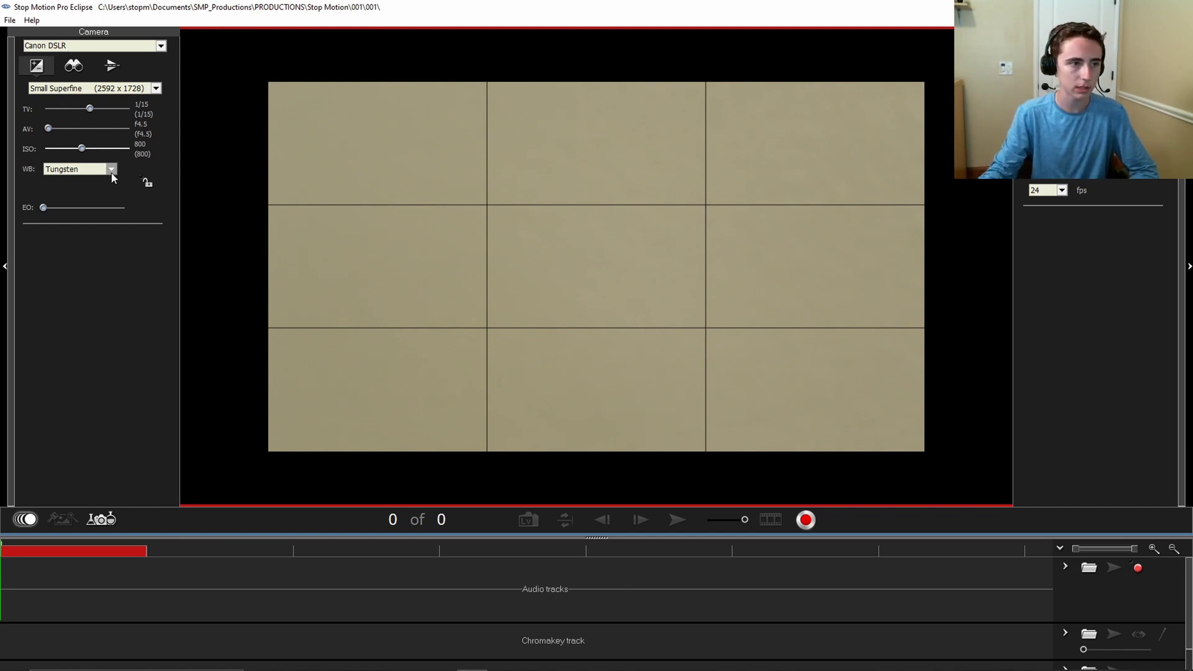
pyautogui.click(112, 169)
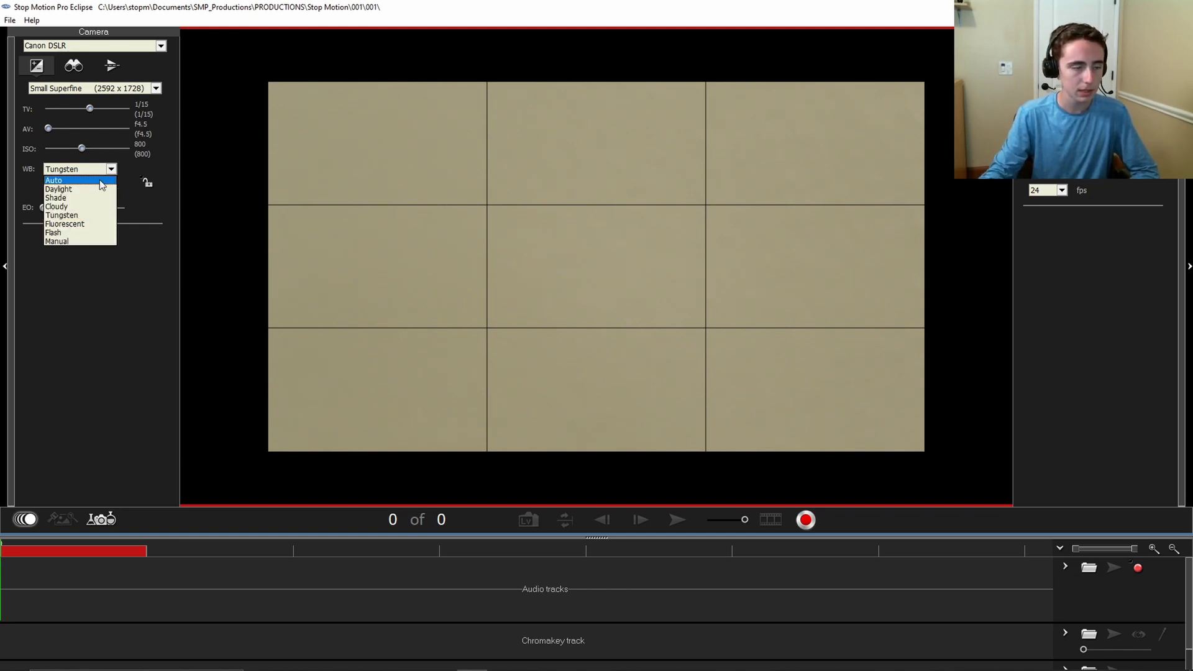
pyautogui.click(103, 188)
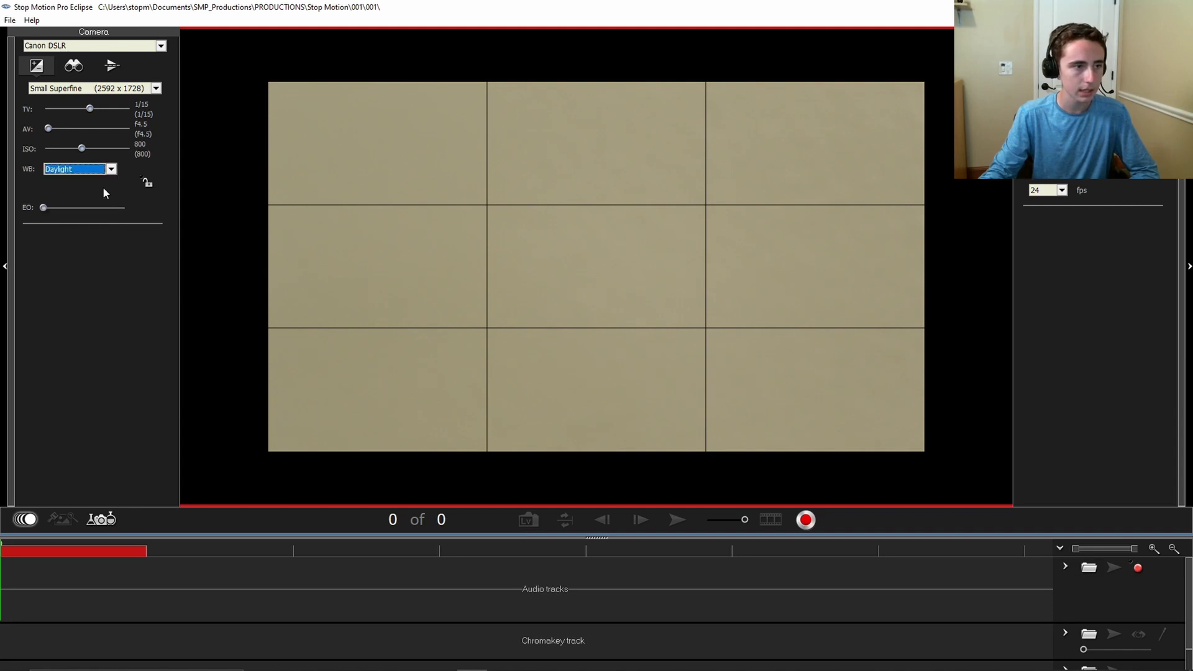
pyautogui.scroll(-1, 99, 188)
pyautogui.click(110, 169)
pyautogui.click(95, 208)
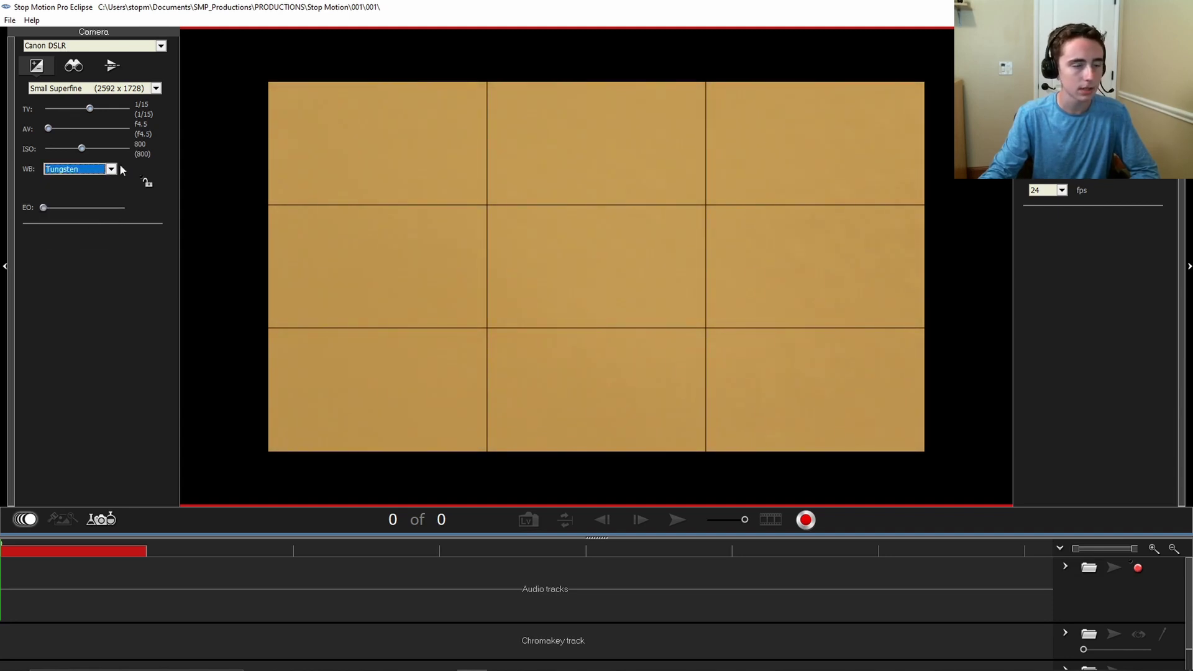
pyautogui.click(111, 169)
pyautogui.click(102, 224)
pyautogui.click(110, 169)
pyautogui.click(103, 234)
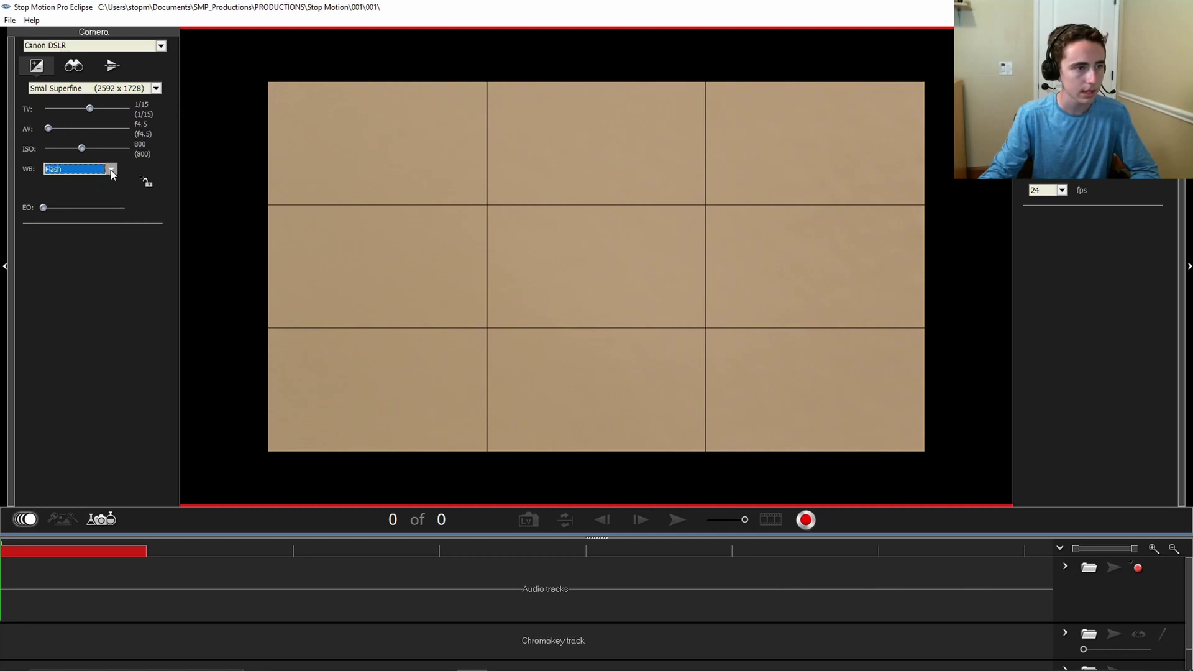
pyautogui.click(111, 169)
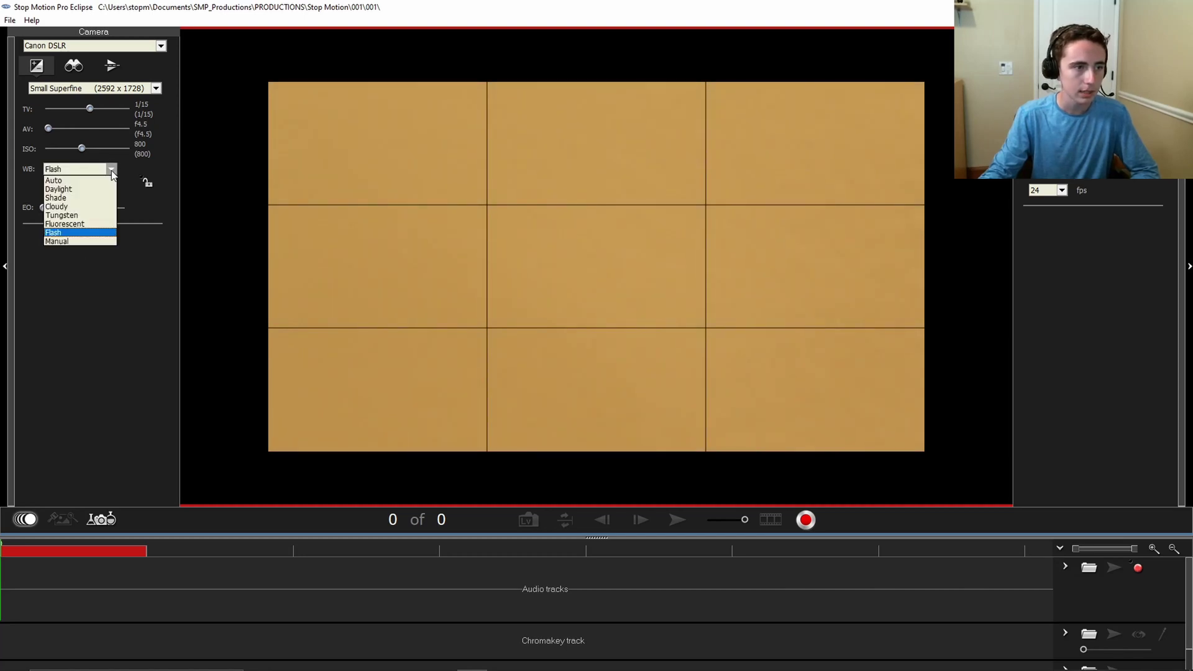
pyautogui.click(110, 218)
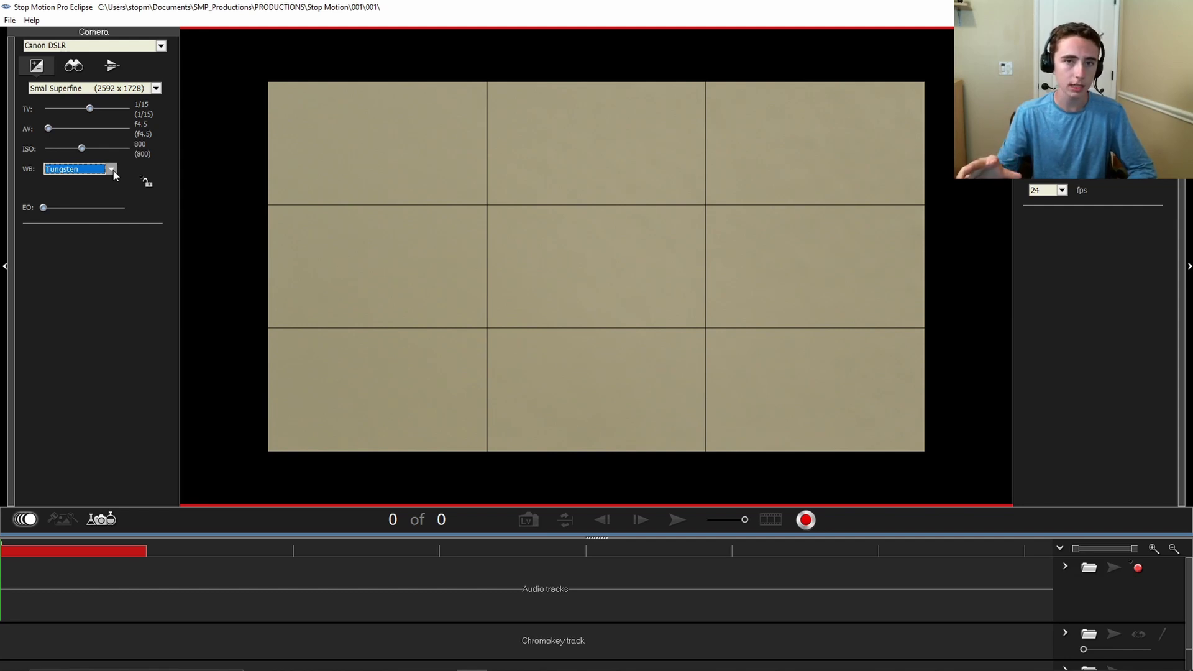
# Expand the image quality dropdown to list the Large, Medium, Small and RAW sizes
pyautogui.click(157, 89)
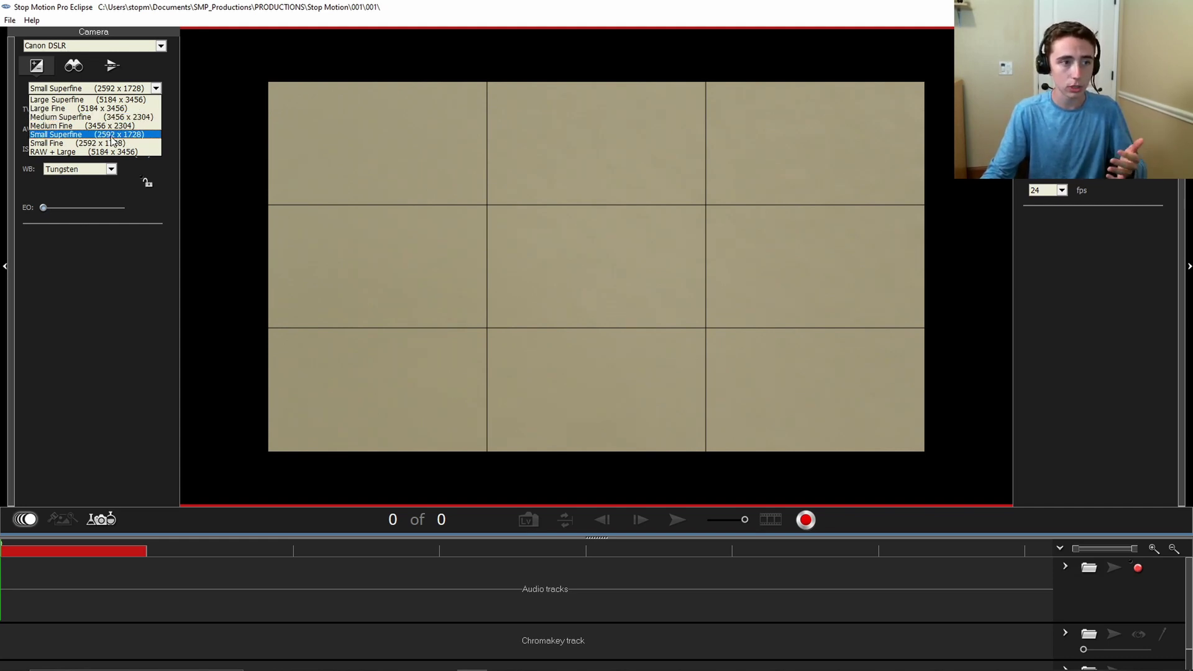
# Select Small Superfine (2592 x 1728) quality and drag the EO slider back to its lowest value
pyautogui.click(111, 136)
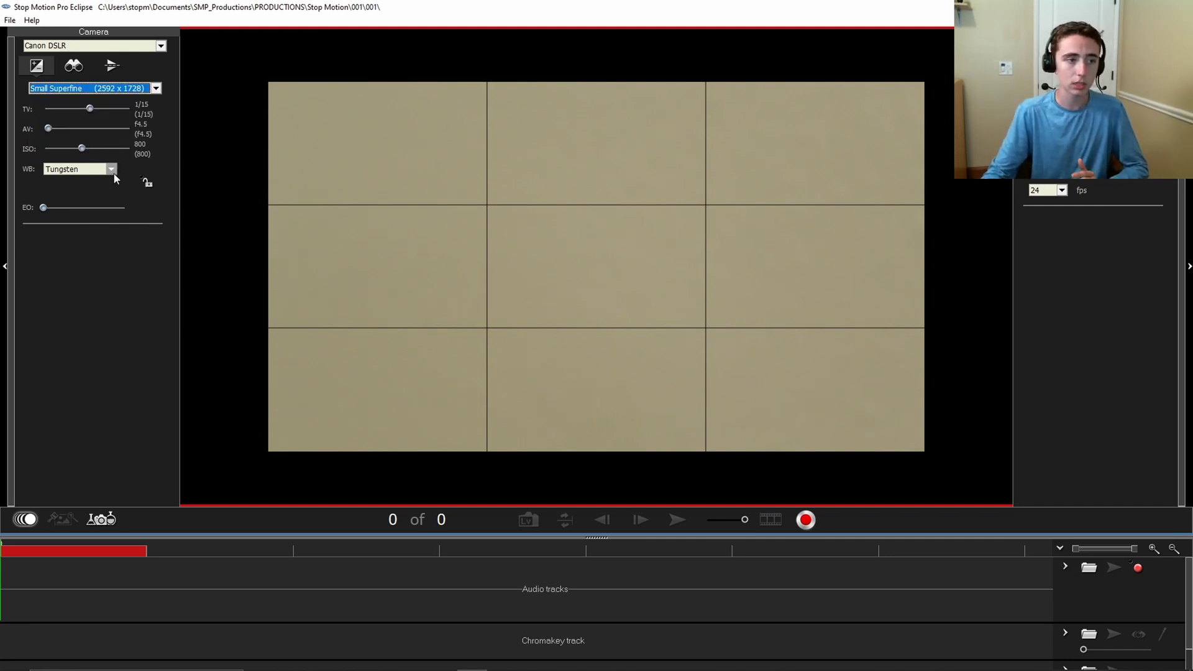
pyautogui.click(44, 209)
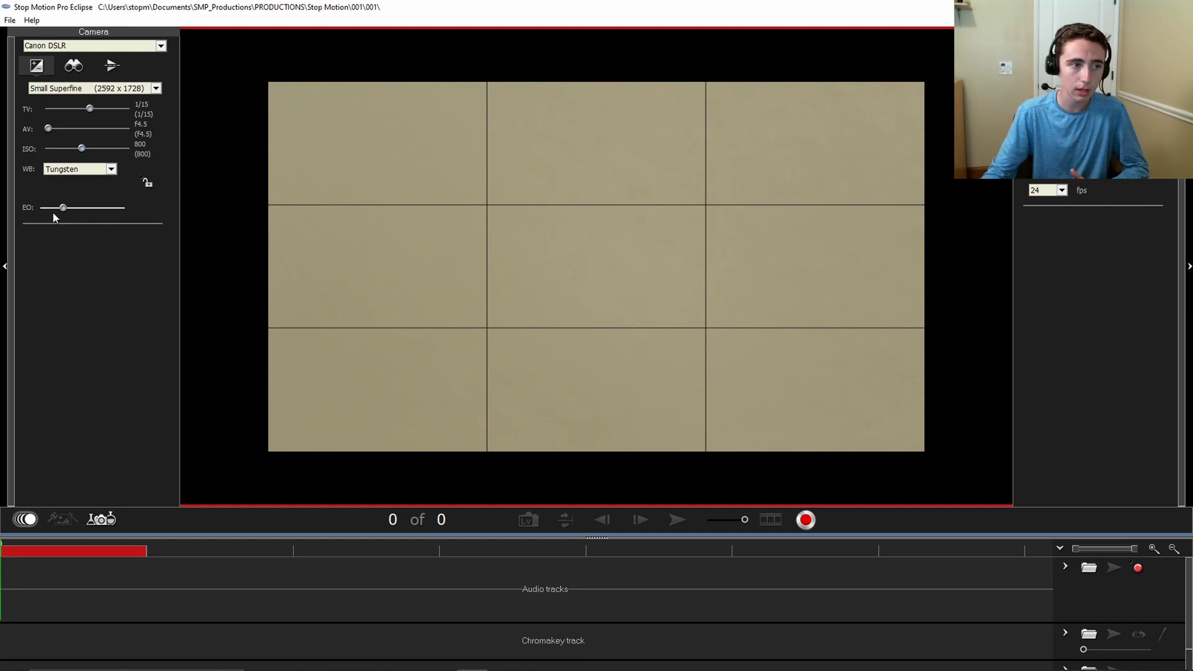
pyautogui.moveTo(52, 211); pyautogui.dragTo(32, 211)
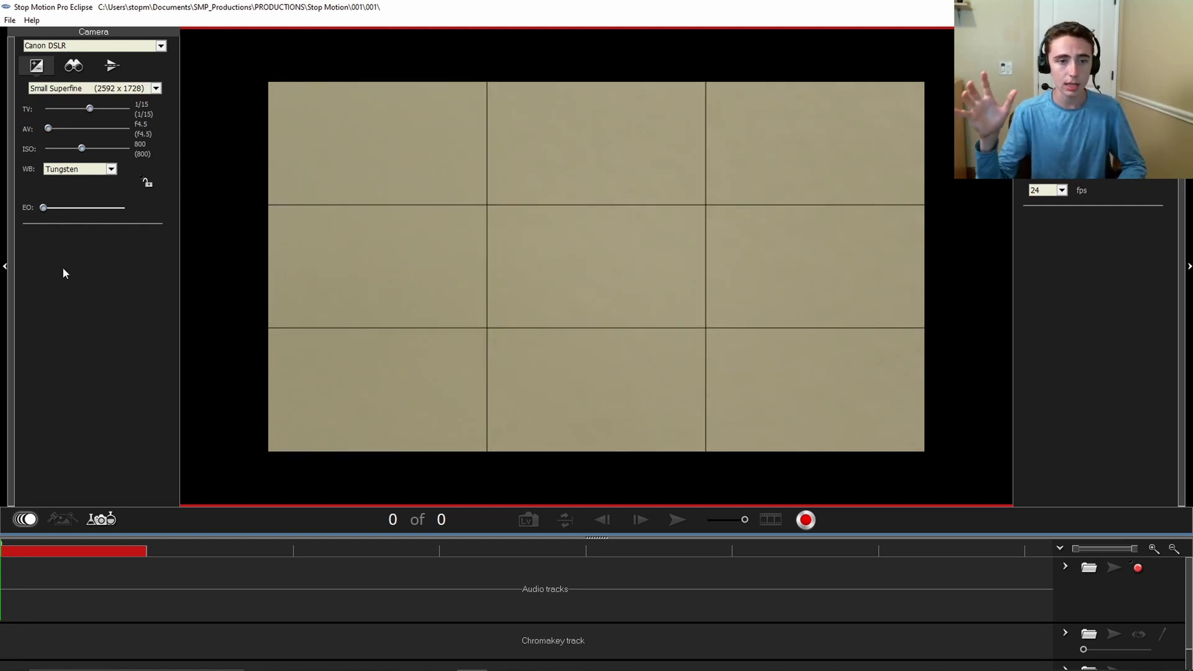